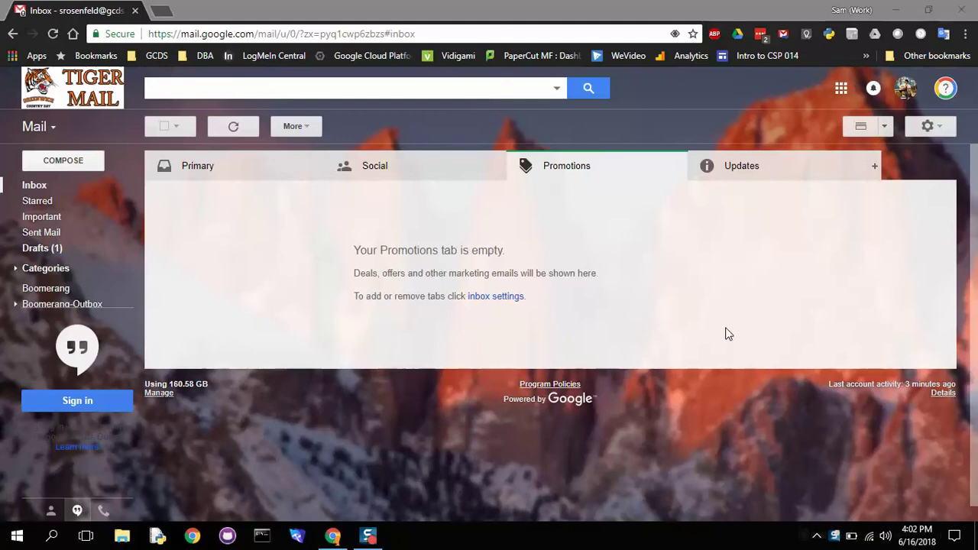
Switch the mailbox to the new Greenwich Country Day School Mail interface and show the Promotions category.
left_click(938, 131)
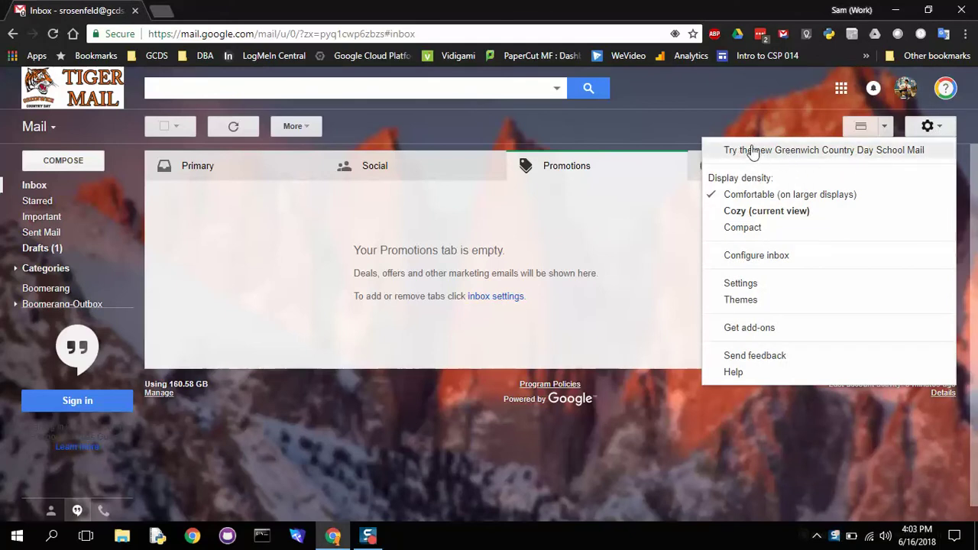
left_click(945, 135)
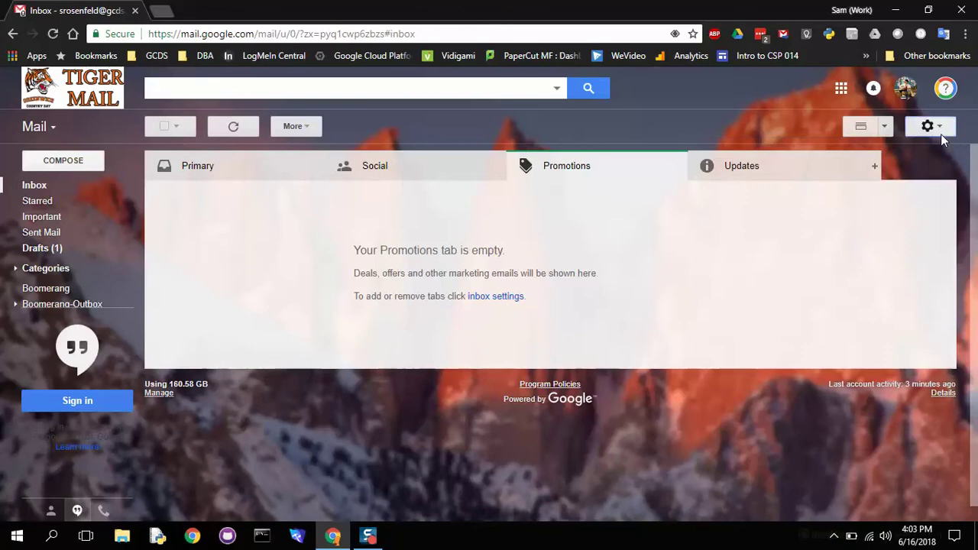
left_click(928, 126)
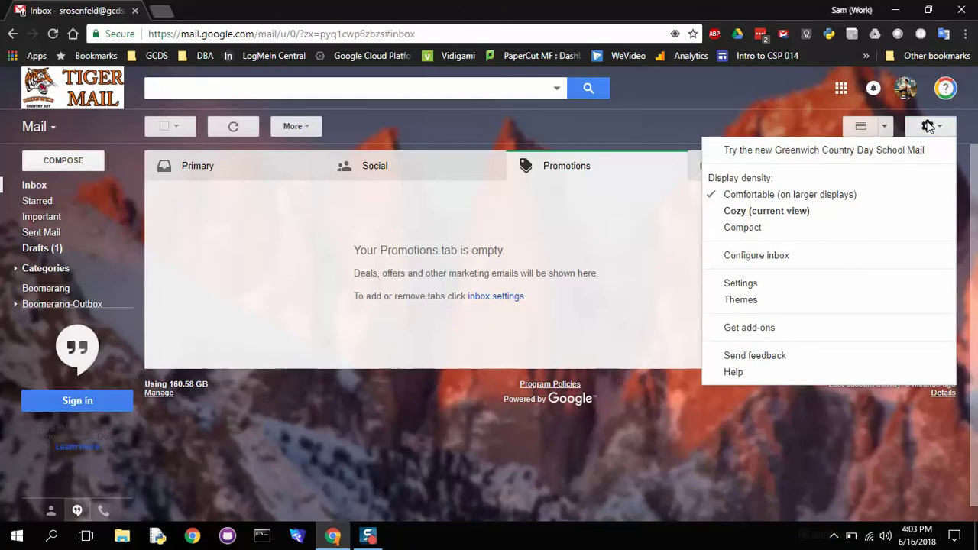
left_click(736, 150)
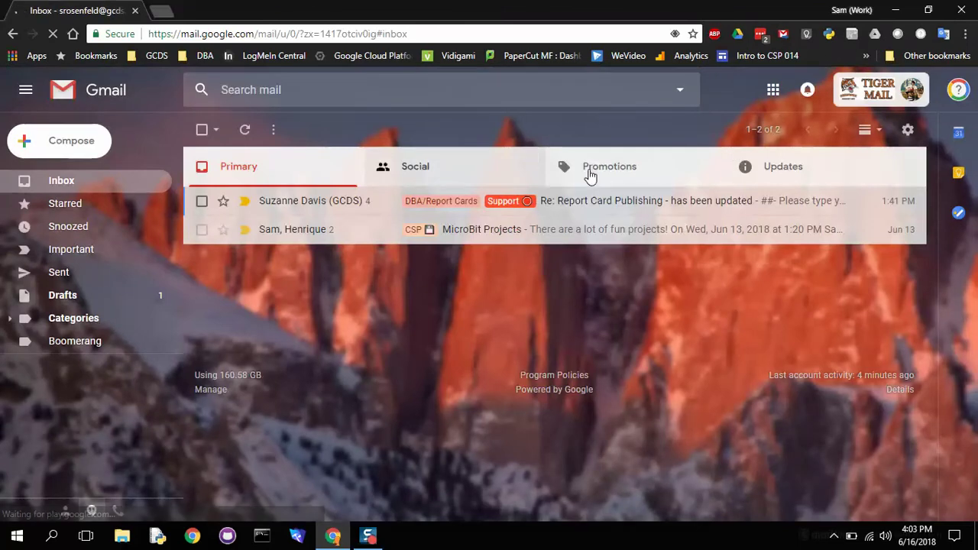
left_click(590, 174)
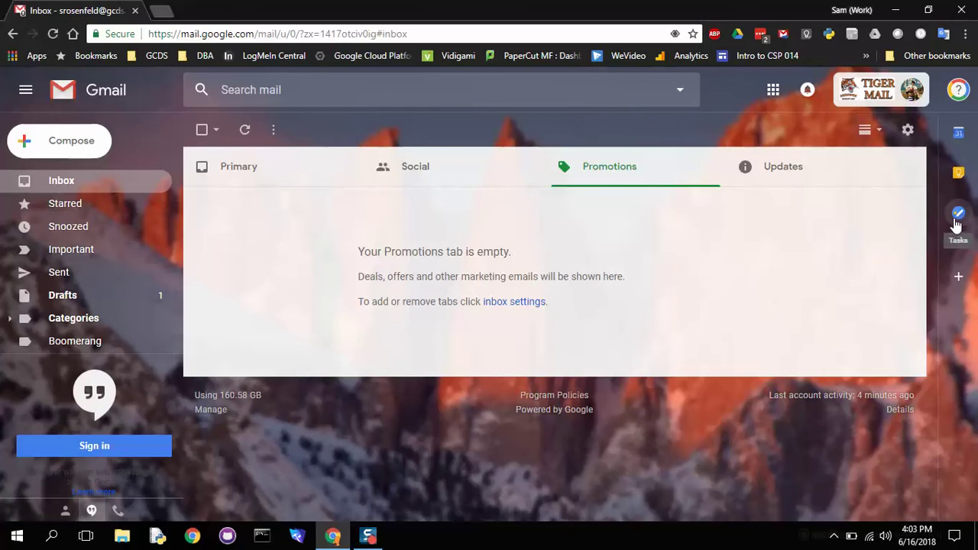
Open Tasks beside the inbox and create a new task list named Homework.
left_click(964, 216)
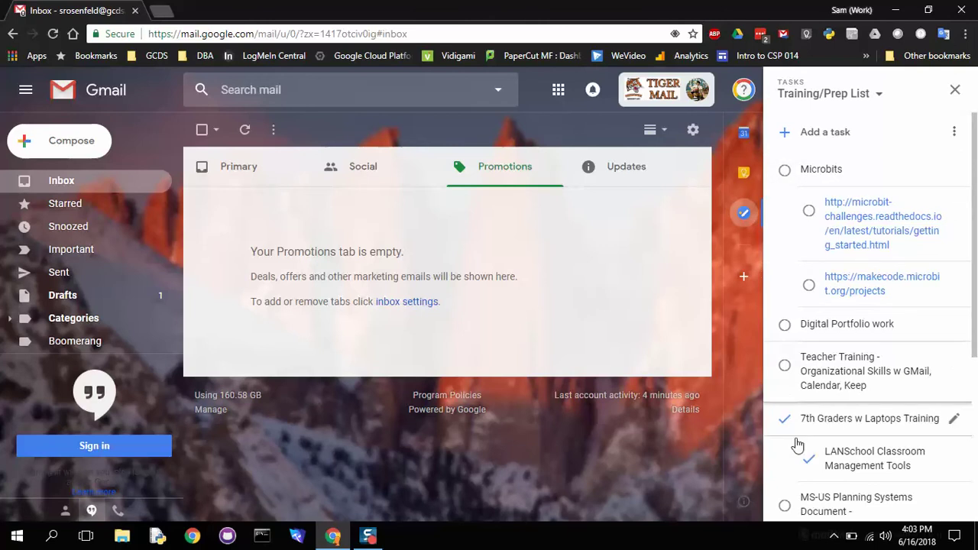
left_click(857, 98)
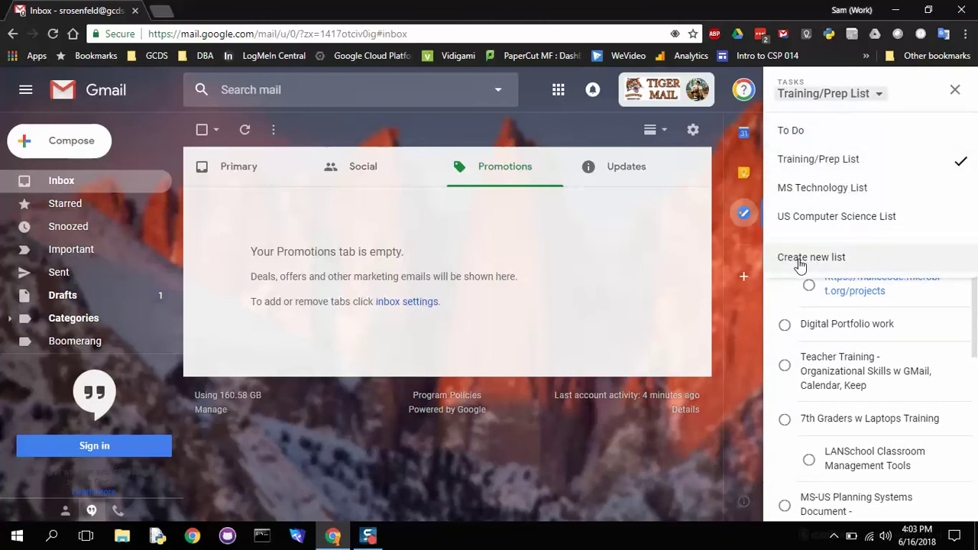
left_click(840, 261)
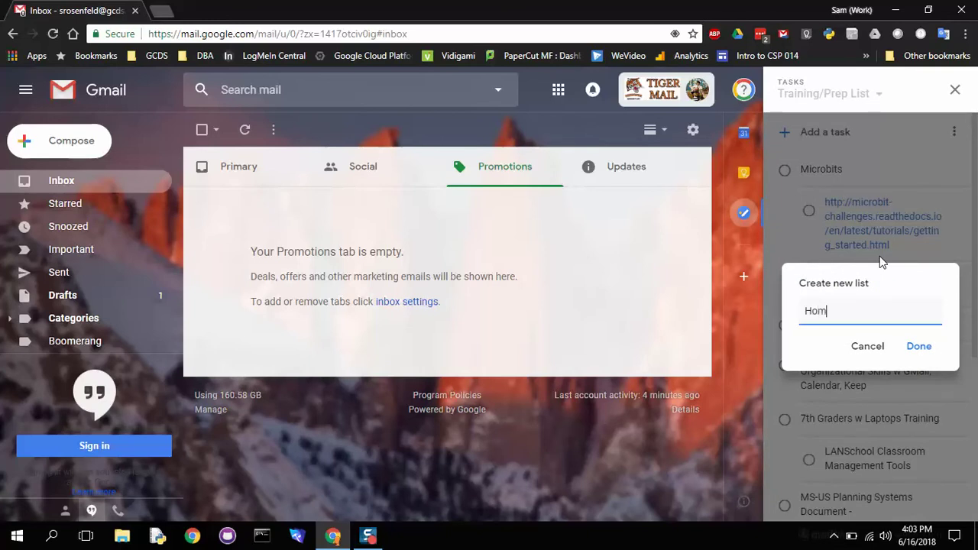
key("Return")
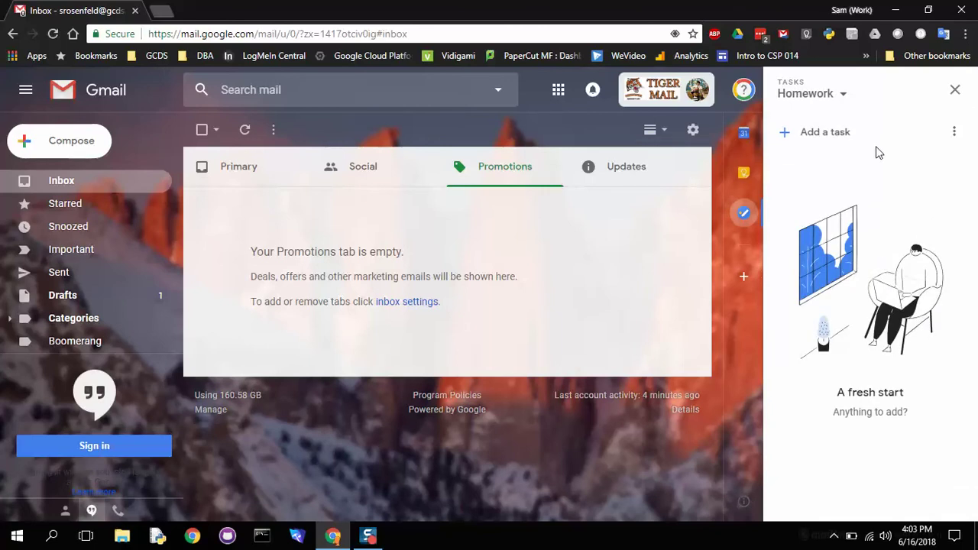
Add the tasks English Homework, Math Homework and Science Homework to the Homework list.
left_click(833, 136)
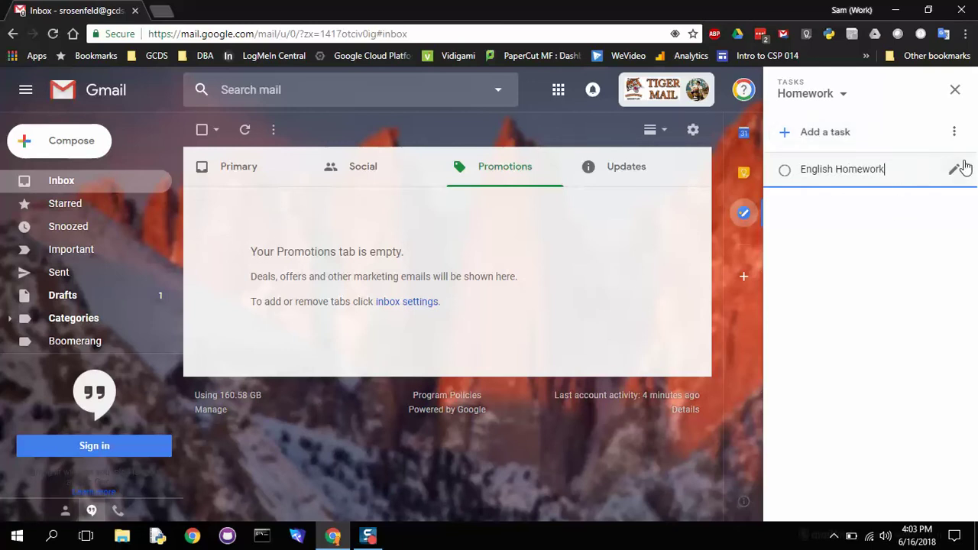
key("Return")
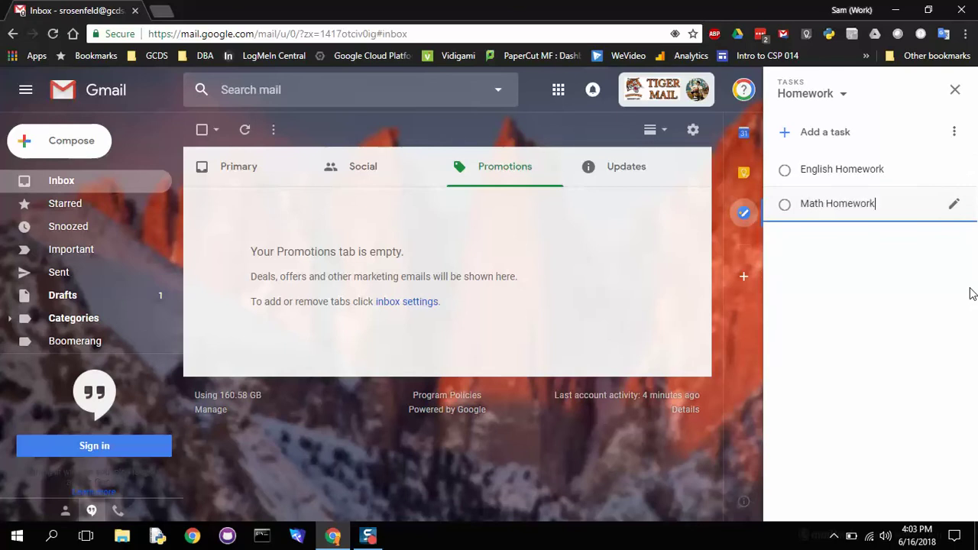
key("Return")
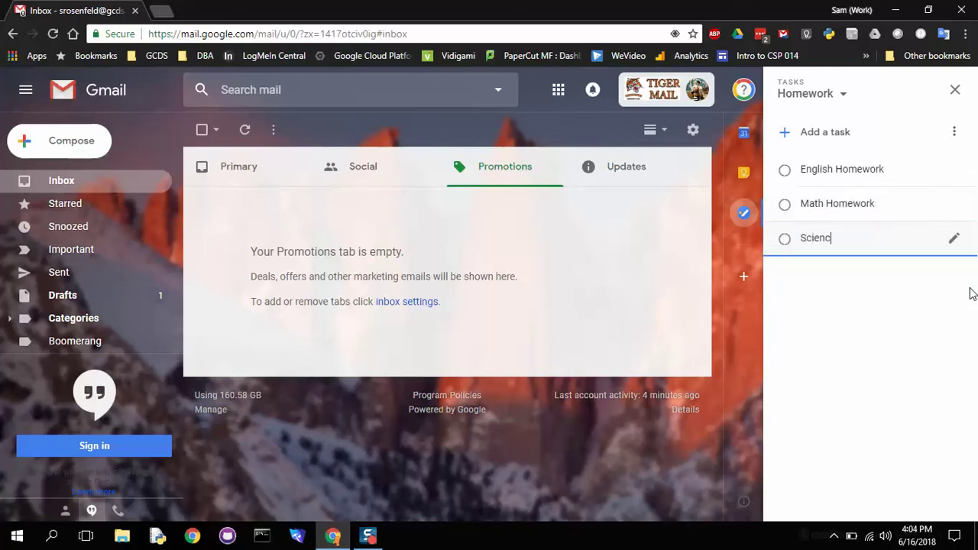
type("Science Homework")
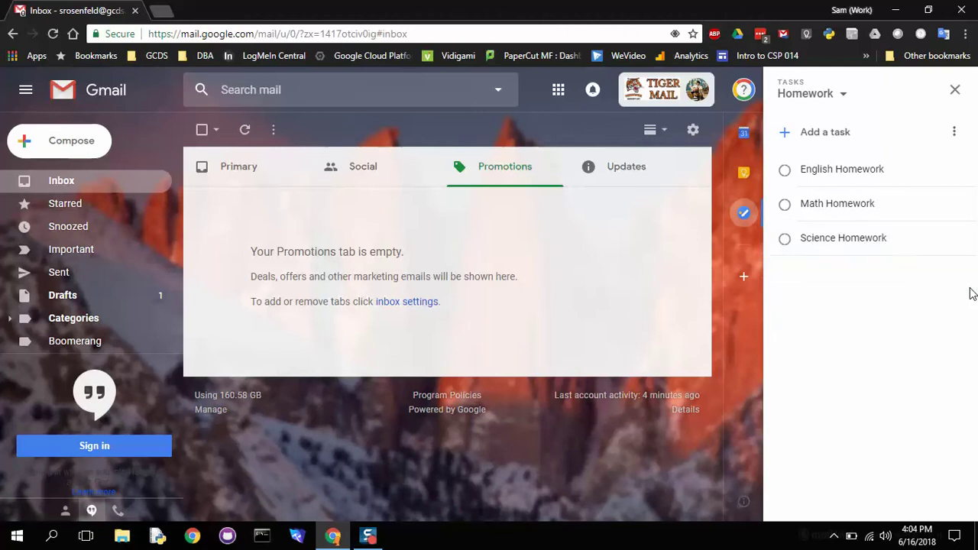
key("Return")
key("BackSpace")
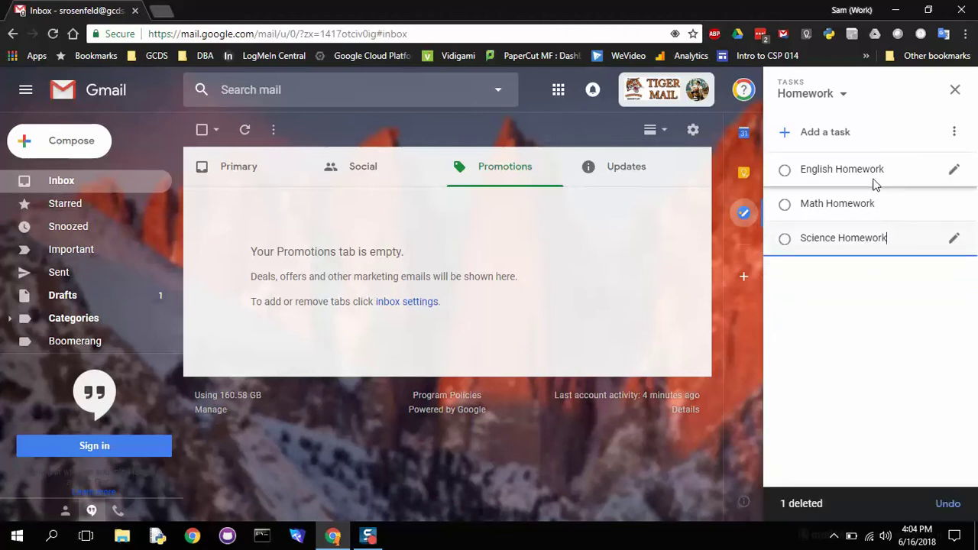
Open the details of the English Homework task and set its date to Tuesday, June 19.
left_click(896, 182)
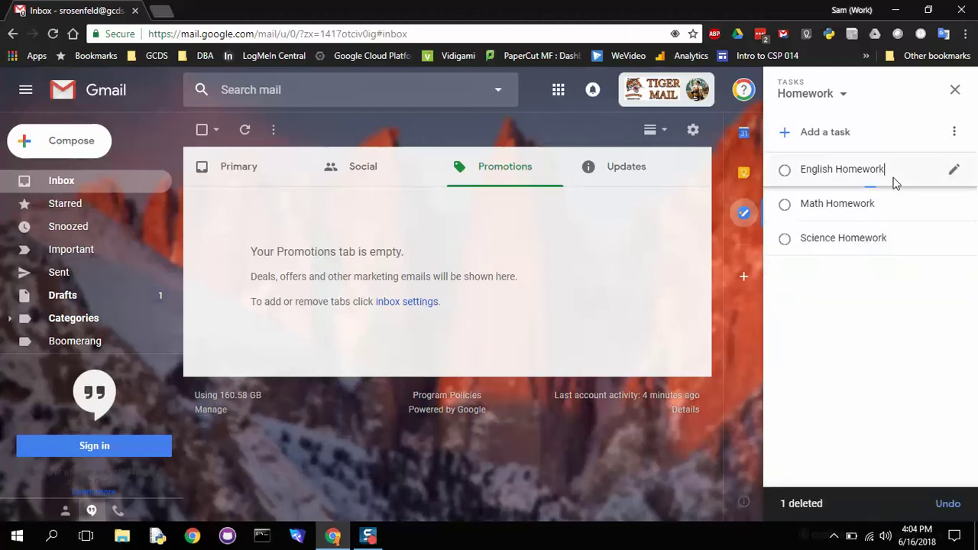
left_click(951, 173)
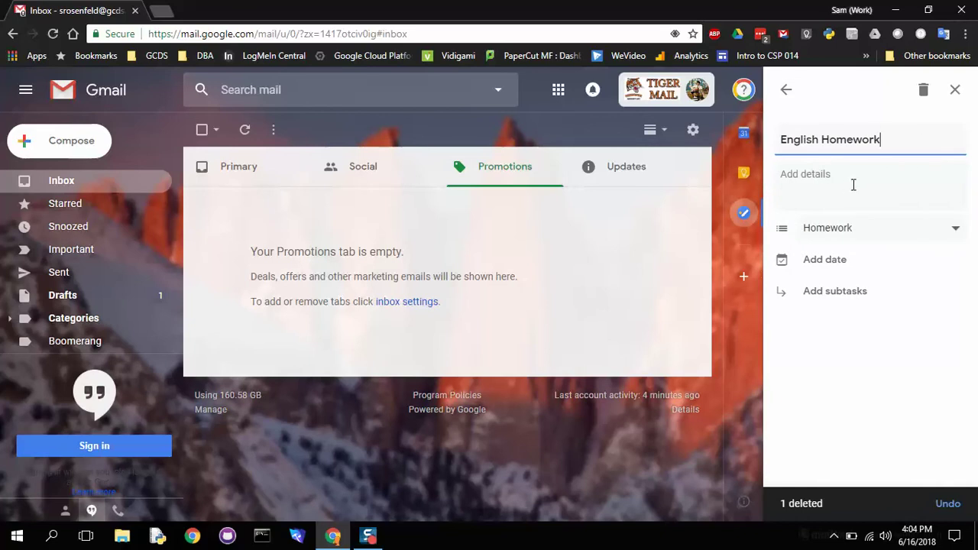
left_click(826, 262)
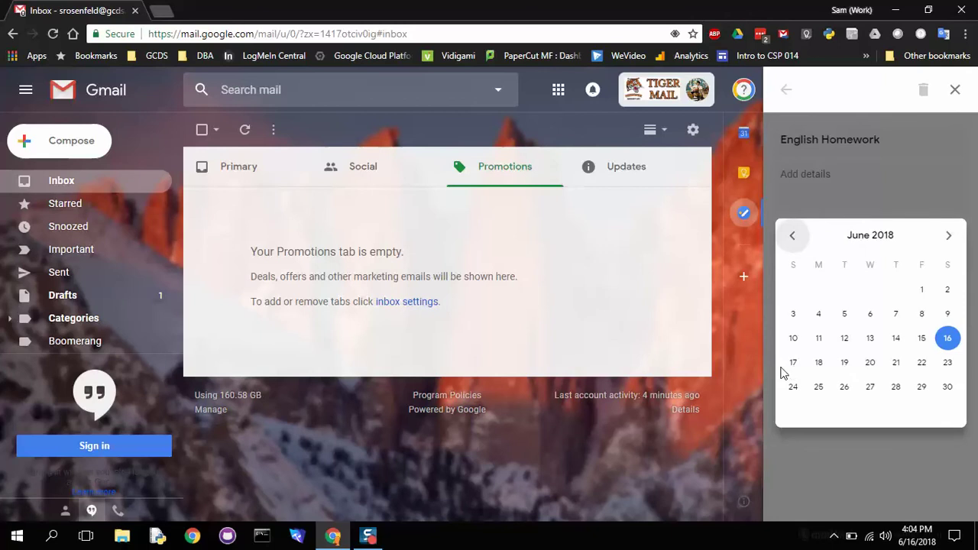
left_click(844, 365)
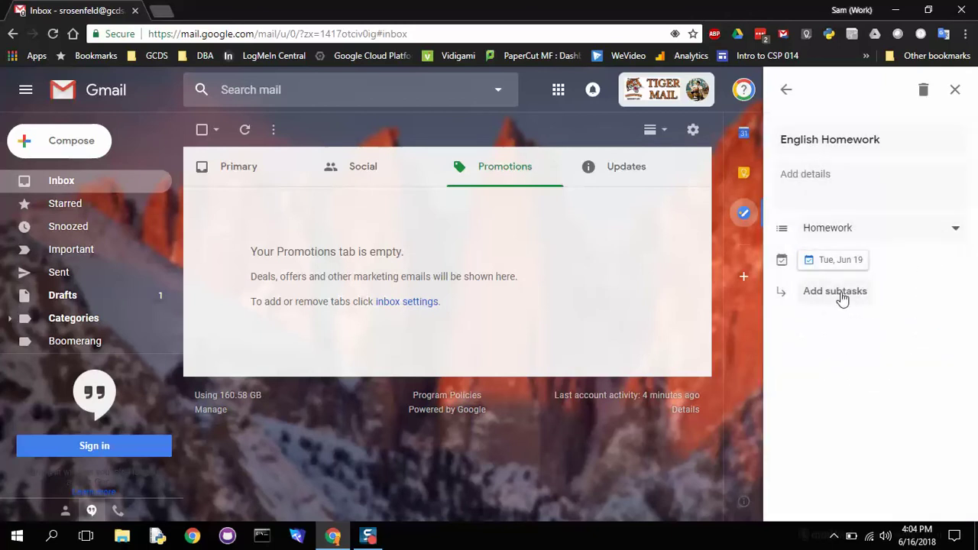
Add the subtasks "Read pages 1-20" and "Take notes" to the English Homework task.
left_click(844, 302)
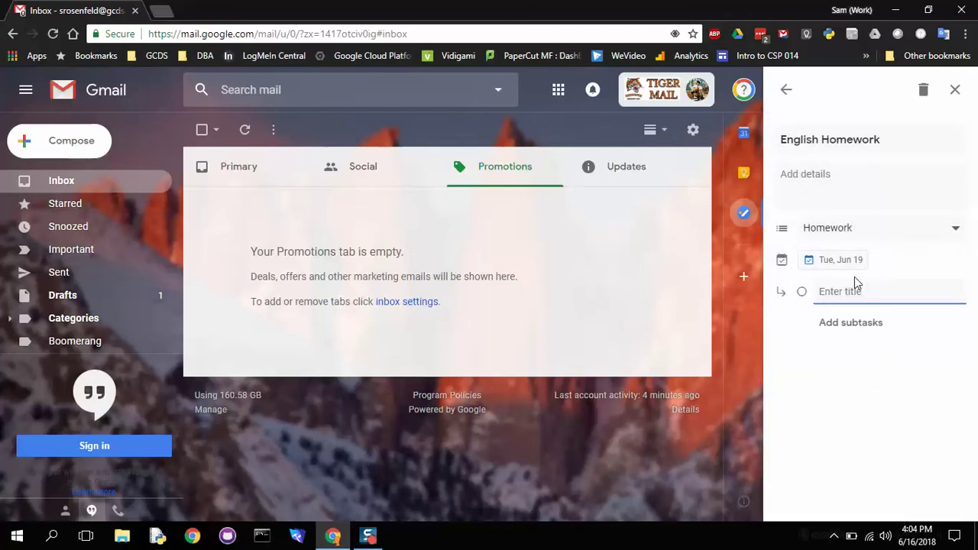
type("Read pages 1-20")
key("Return")
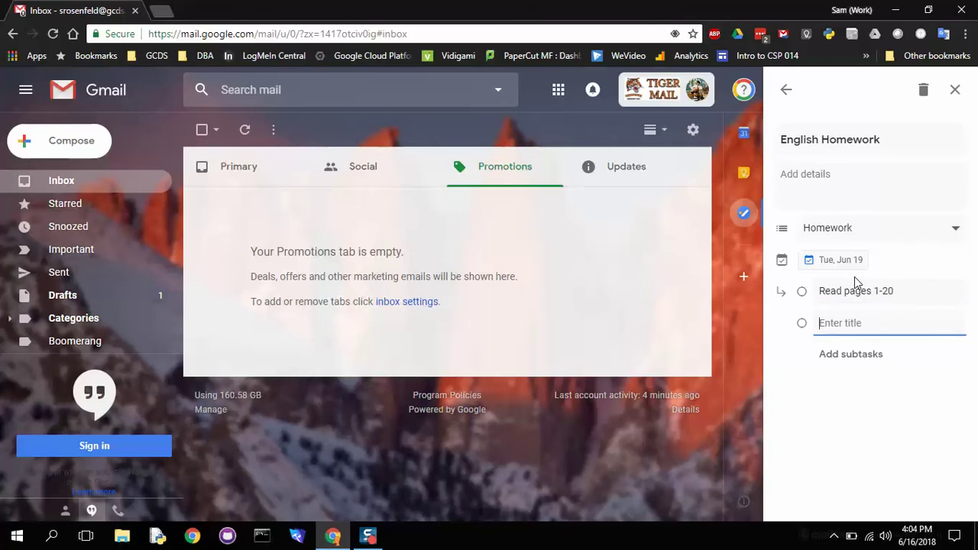
type("Take notes")
key("Return")
Add a third English Homework subtask, "Answer packet questions 1 & 2", and return to the Homework list.
type("A")
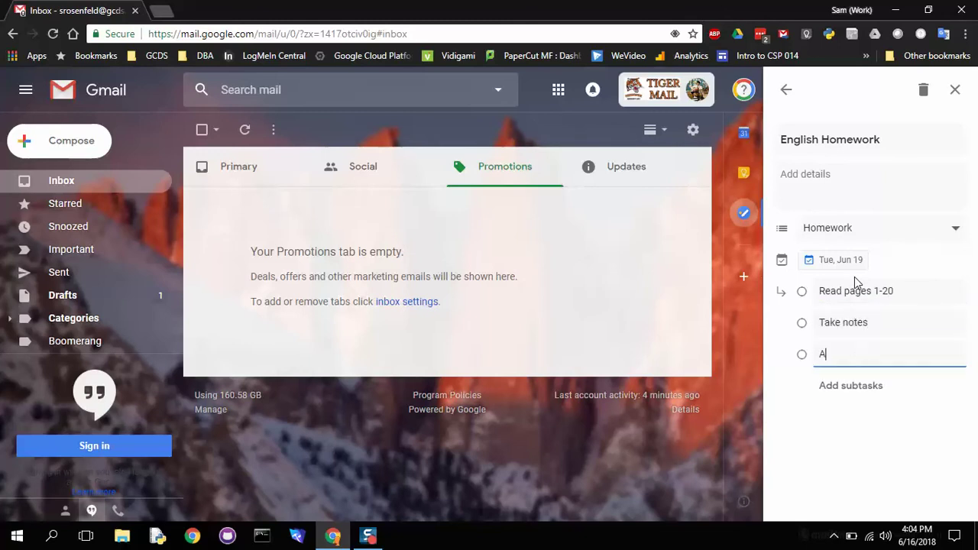
type("nswer packet questino")
key("BackSpace")
key("BackSpace")
type("o")
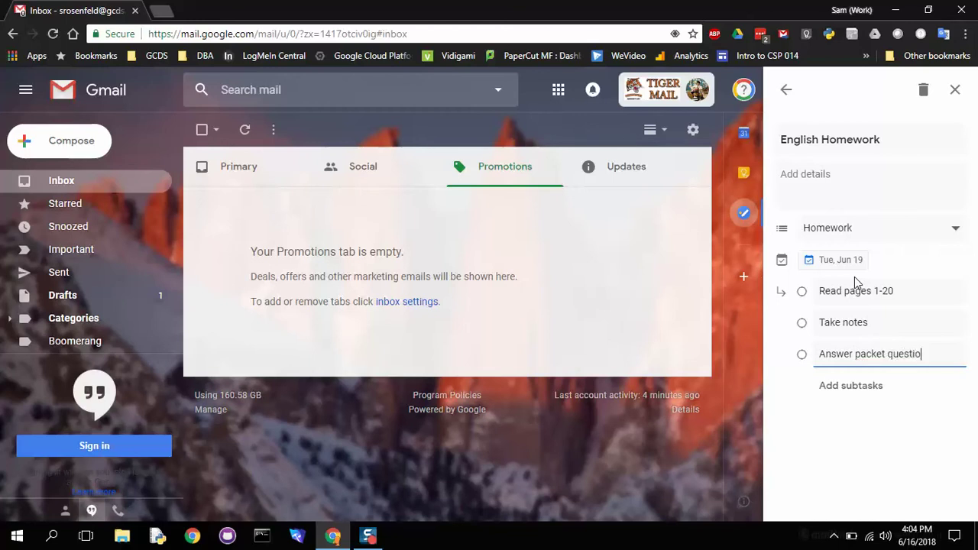
type("ns 1 & 2")
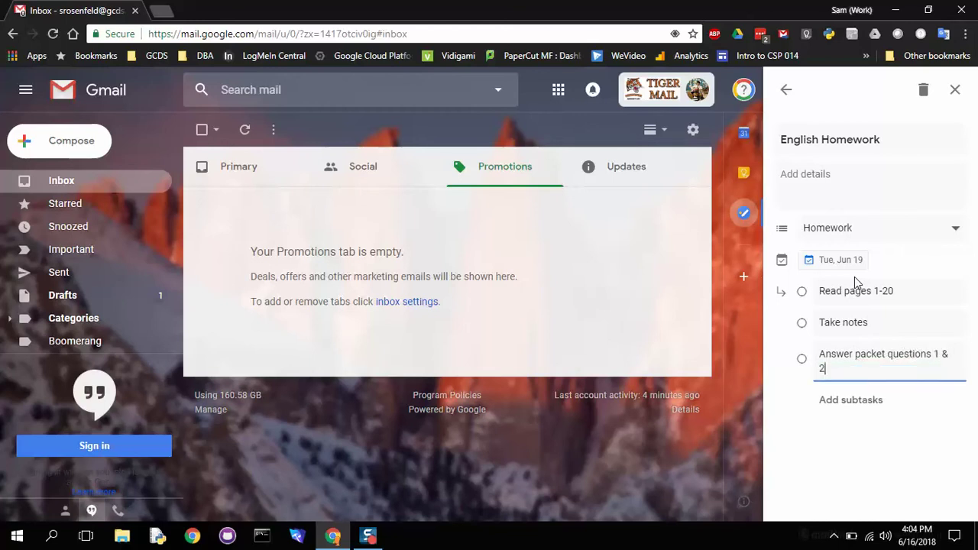
key("Return")
left_click(858, 258)
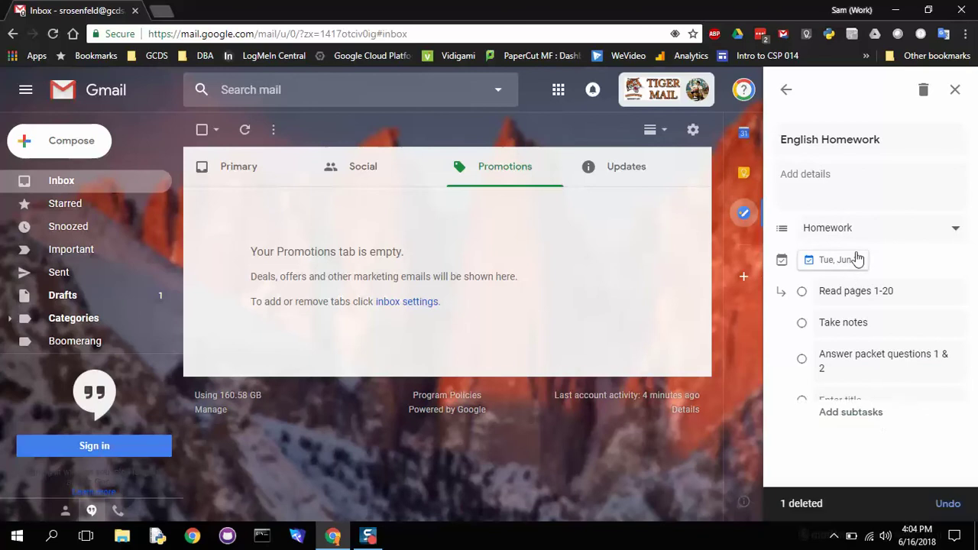
left_click(787, 91)
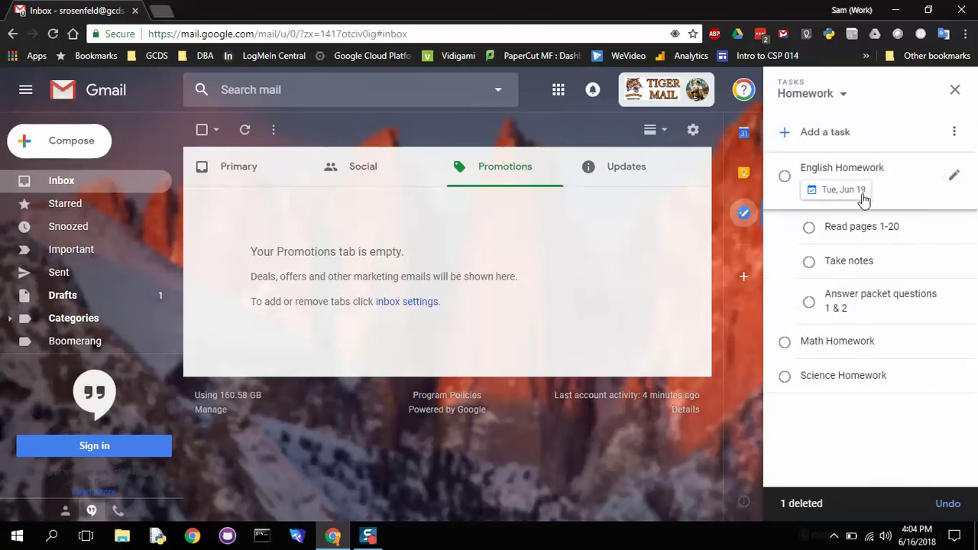
Mark the subtasks "Read pages 1-20" and "Take notes" as completed, followed by the whole English Homework task.
left_click(811, 232)
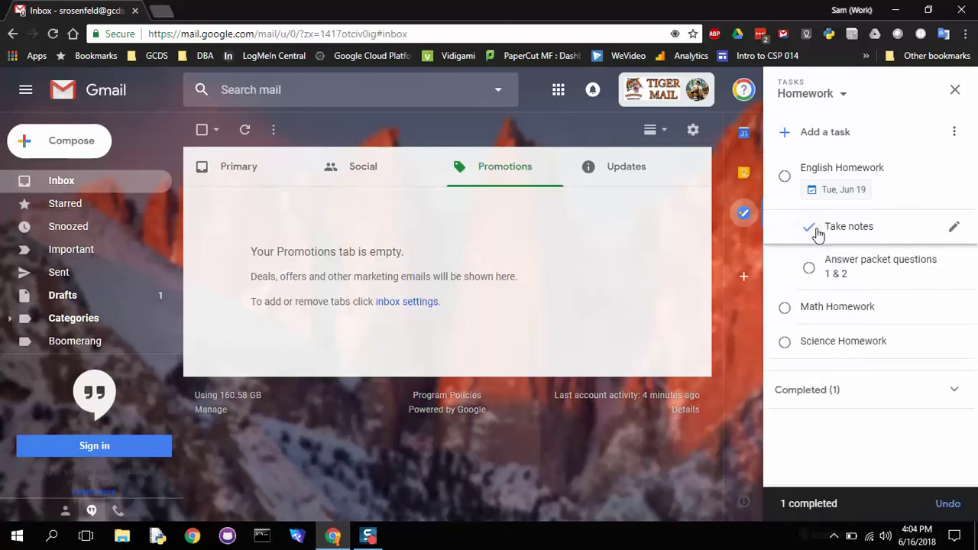
left_click(815, 230)
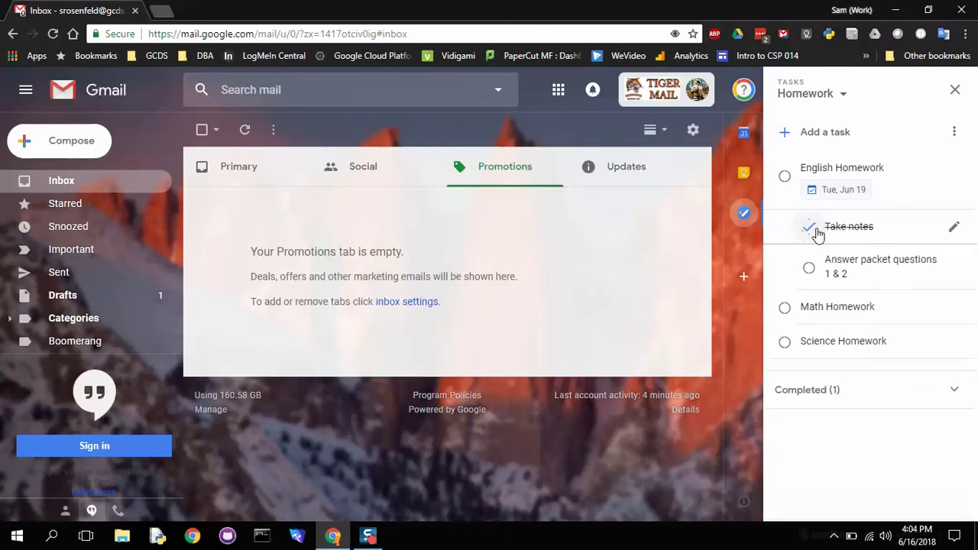
left_click(785, 185)
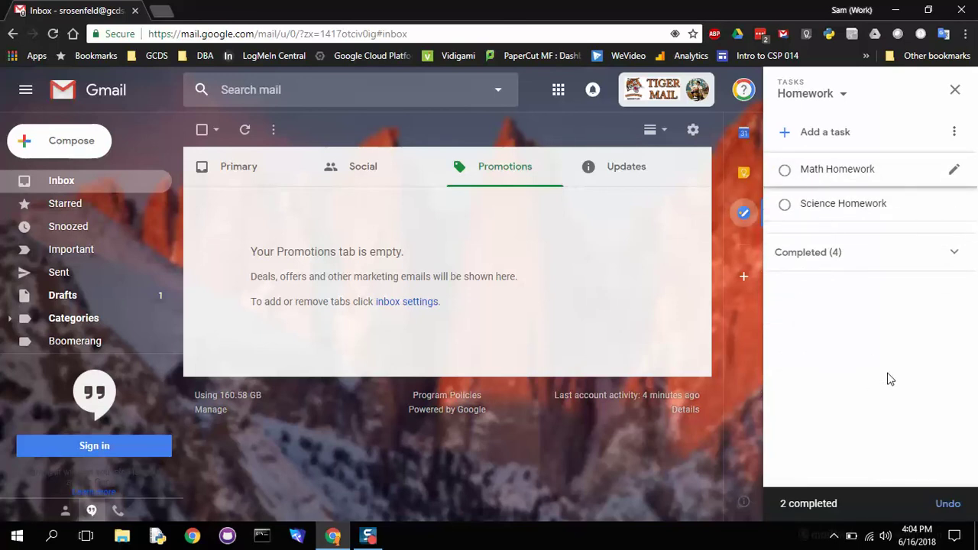
Add a Math Quiz task to the Homework list and set its date to Friday, June 22.
left_click(833, 136)
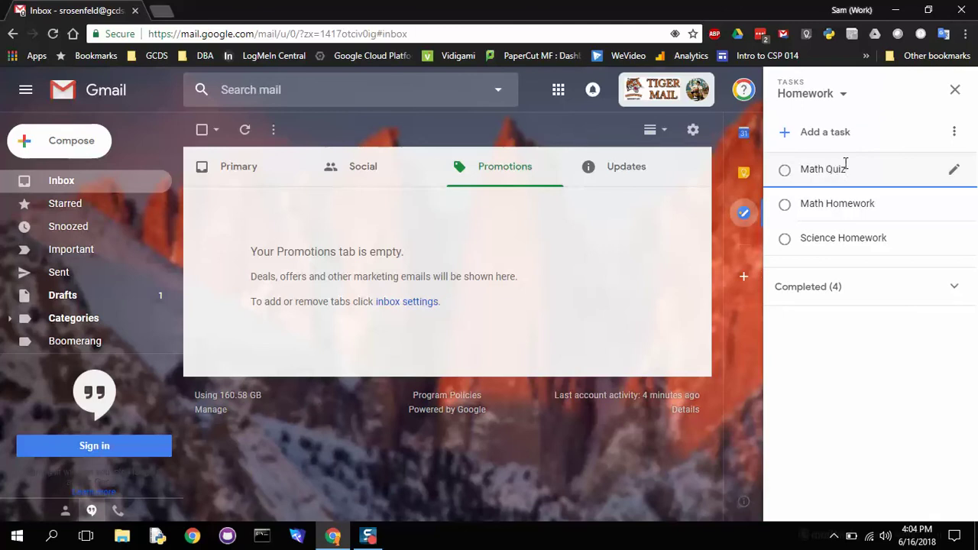
left_click(953, 169)
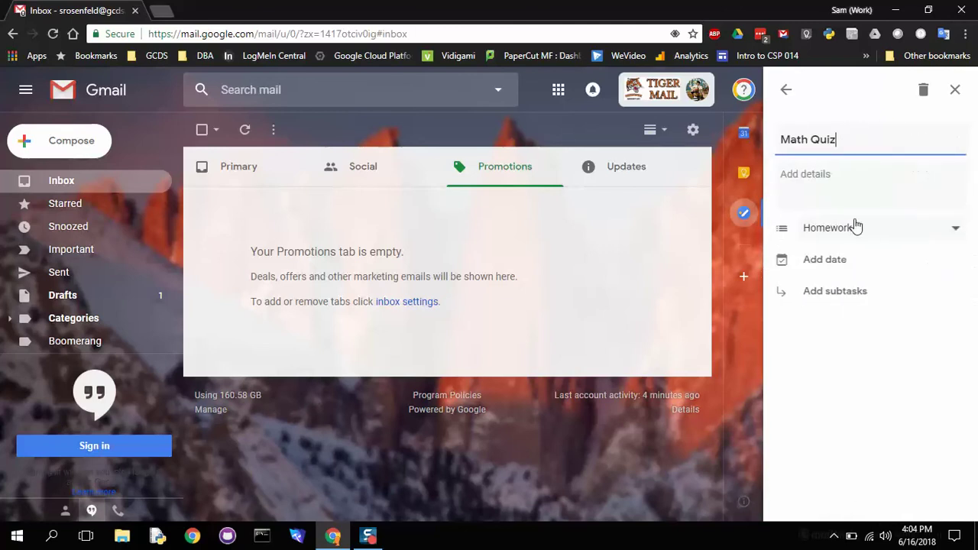
left_click(832, 264)
left_click(922, 363)
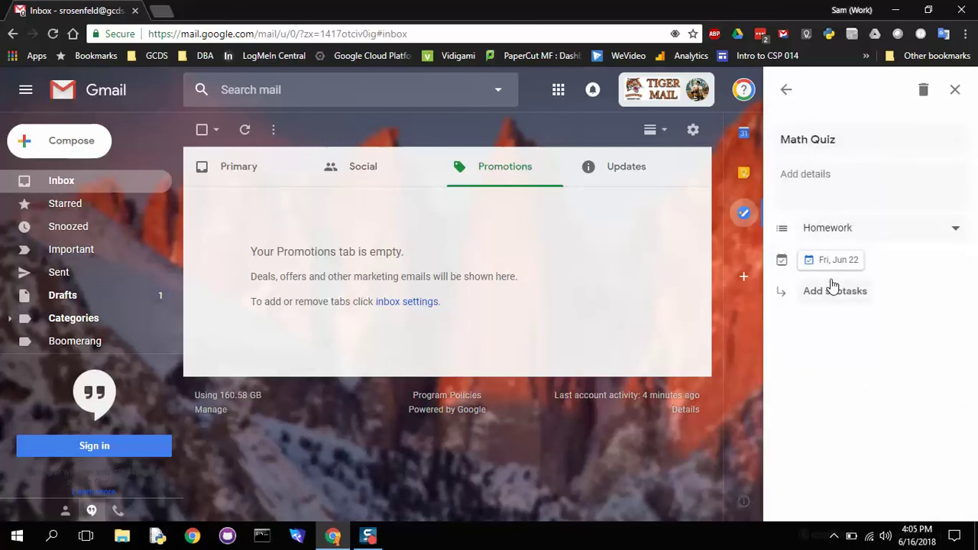
Add the subtask "Study pages 1-50" to the Math Quiz task and return to the Homework list.
left_click(828, 304)
type("Study pages 1-50")
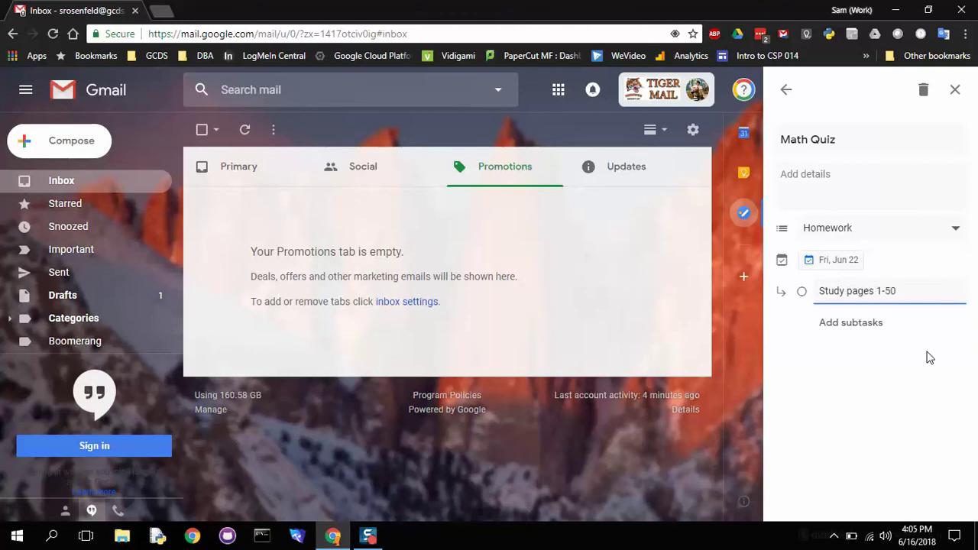
key("Return")
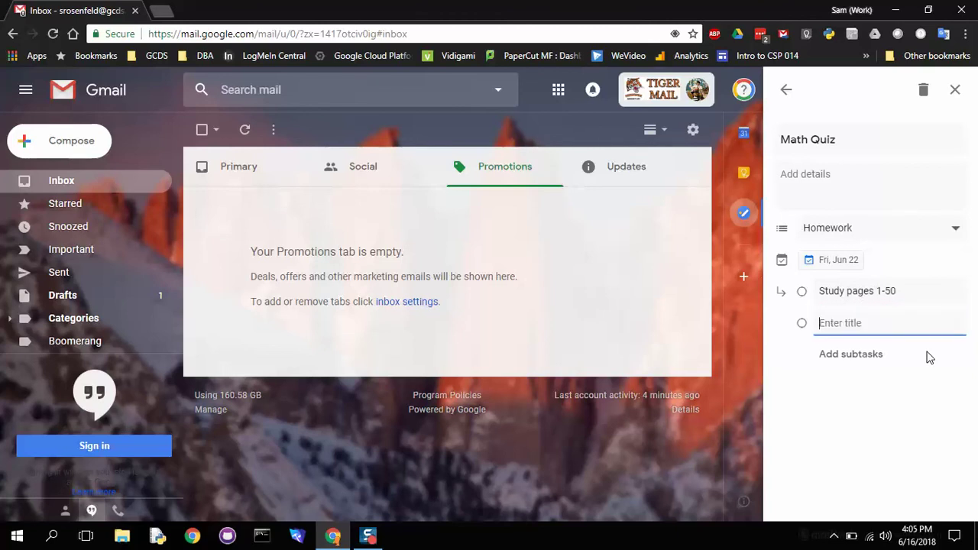
key("BackSpace")
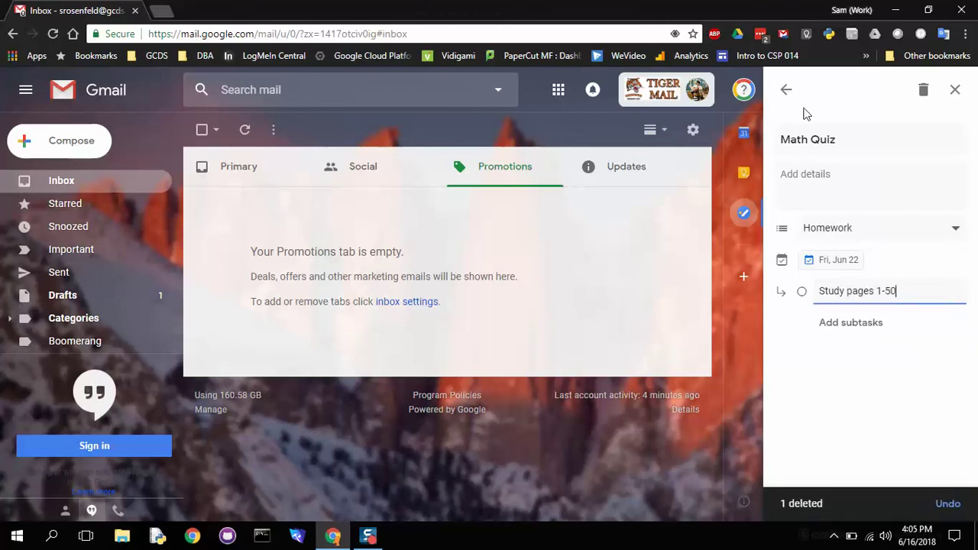
left_click(787, 89)
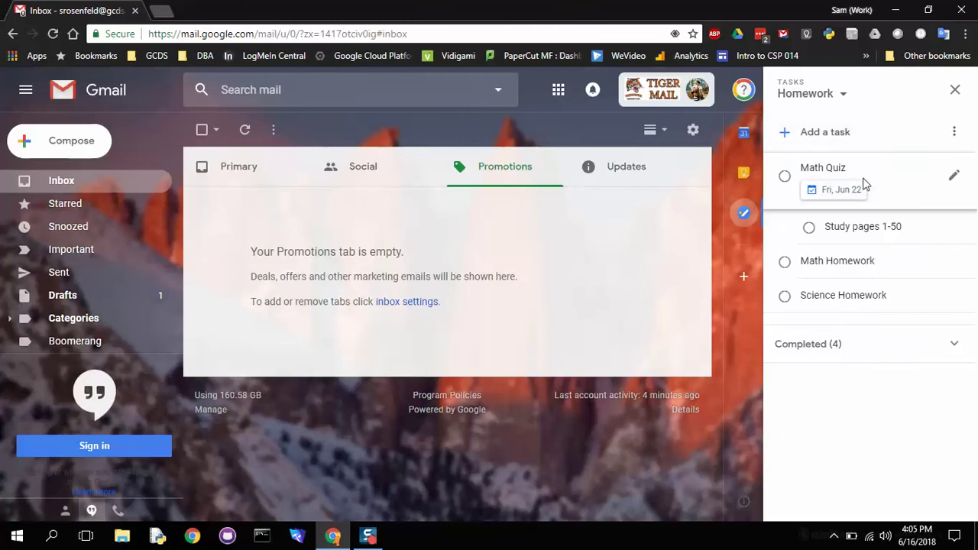
Move the Math Quiz task below Science Homework and set the Math Homework task's date to Sunday, June 17.
left_click_drag(869, 164, 897, 276)
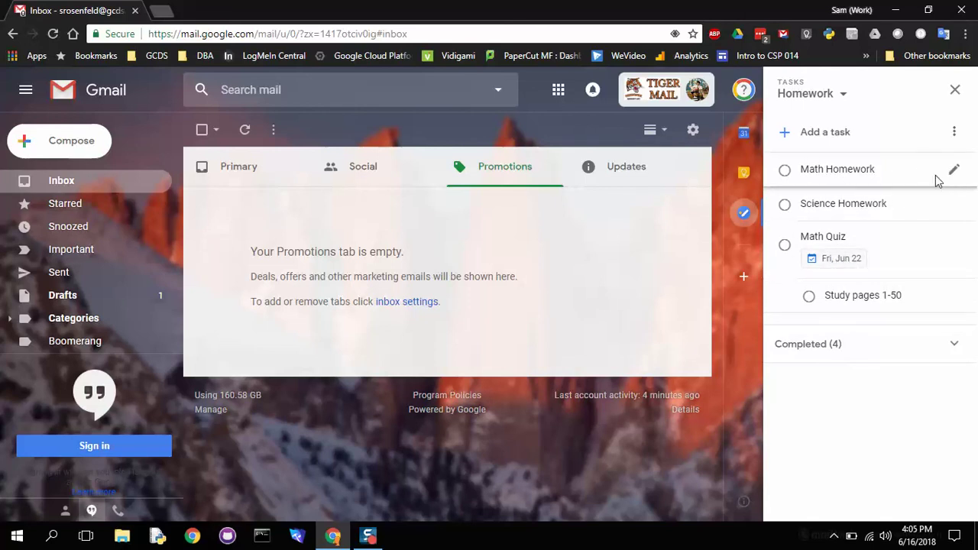
left_click(954, 171)
left_click(834, 262)
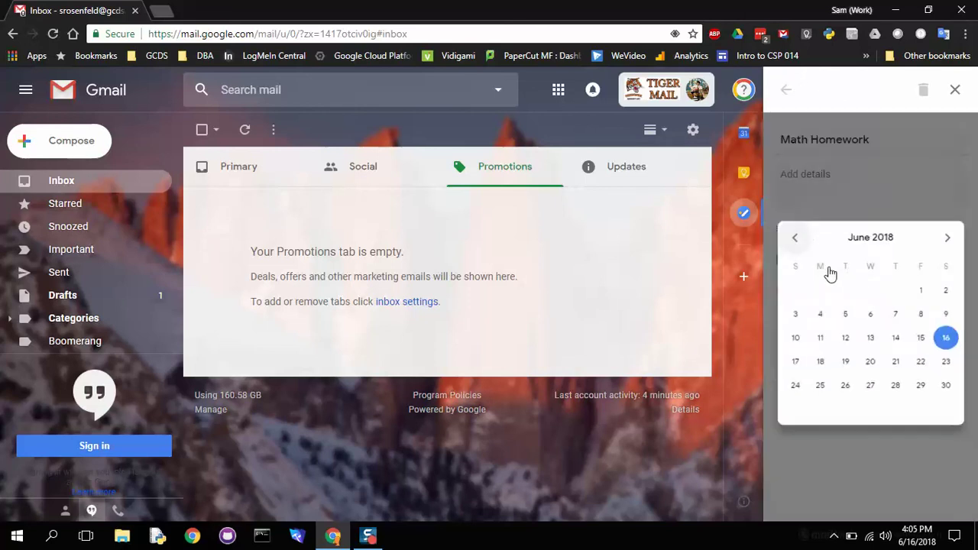
left_click(793, 364)
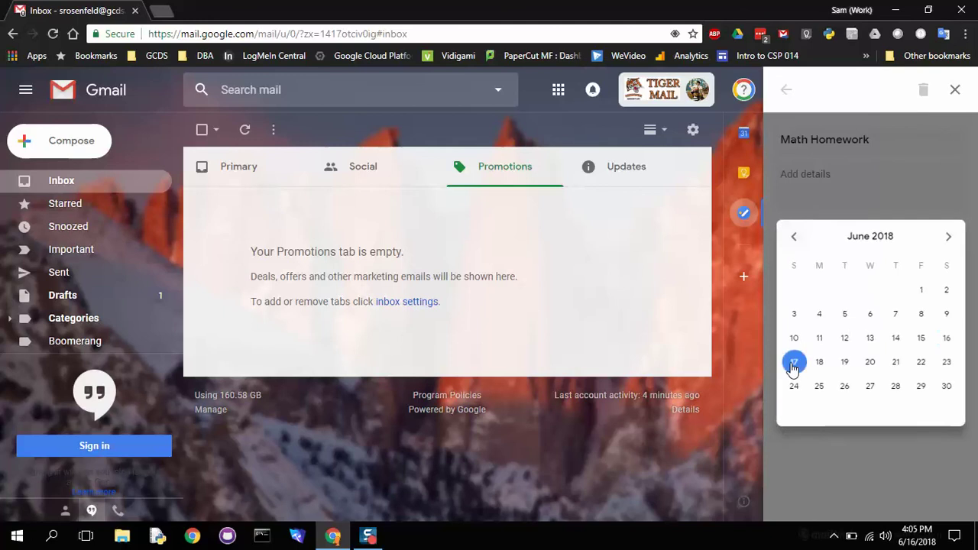
left_click(790, 92)
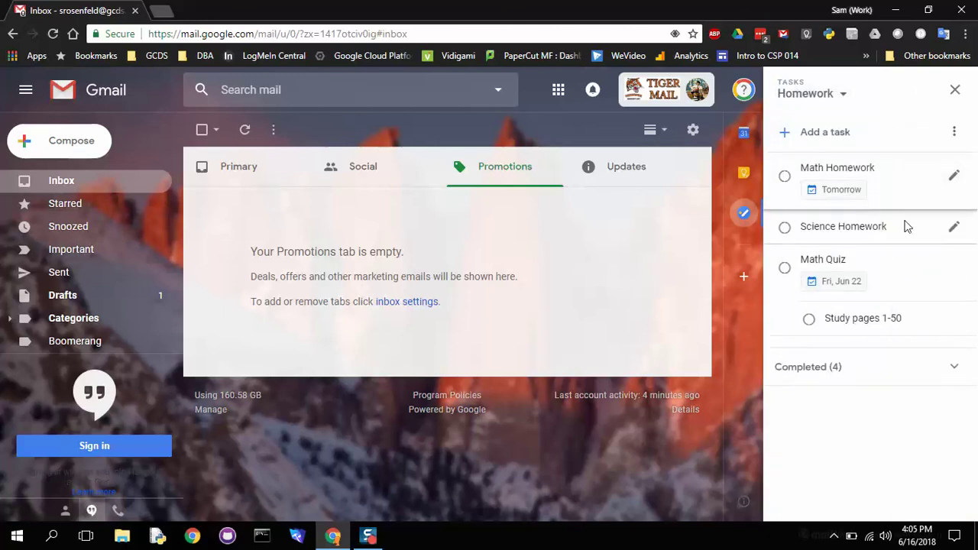
Set the Science Homework task's date to Wednesday, June 20, and return to the Homework list.
left_click(956, 227)
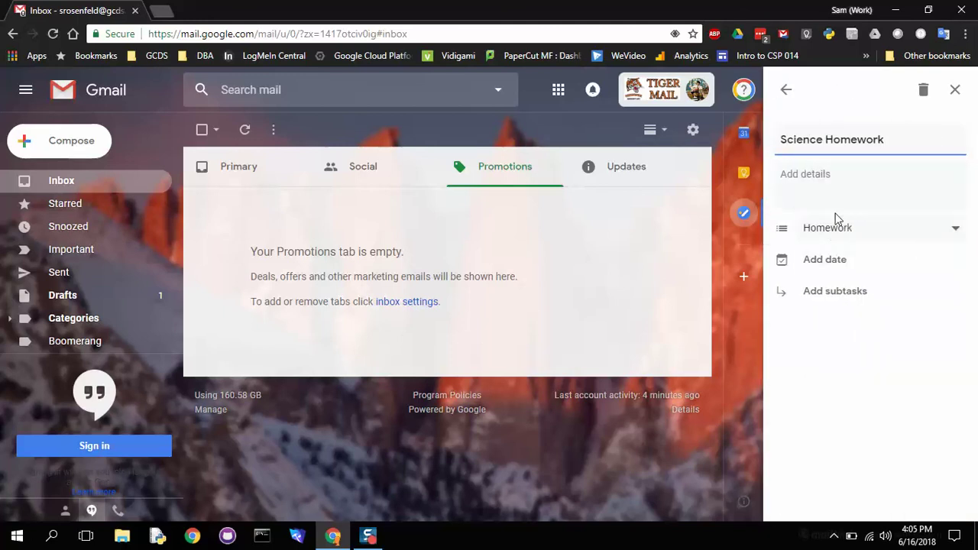
left_click(839, 262)
left_click(869, 360)
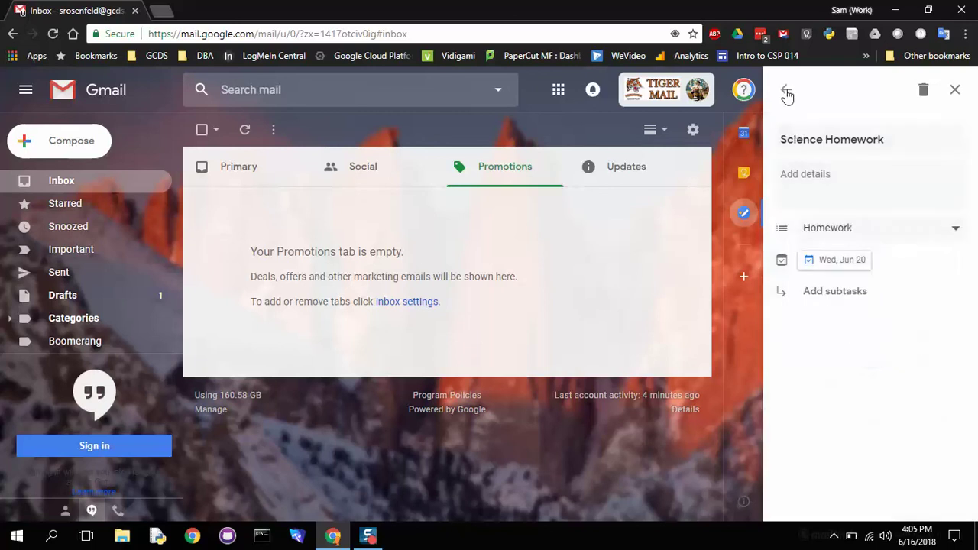
left_click(787, 92)
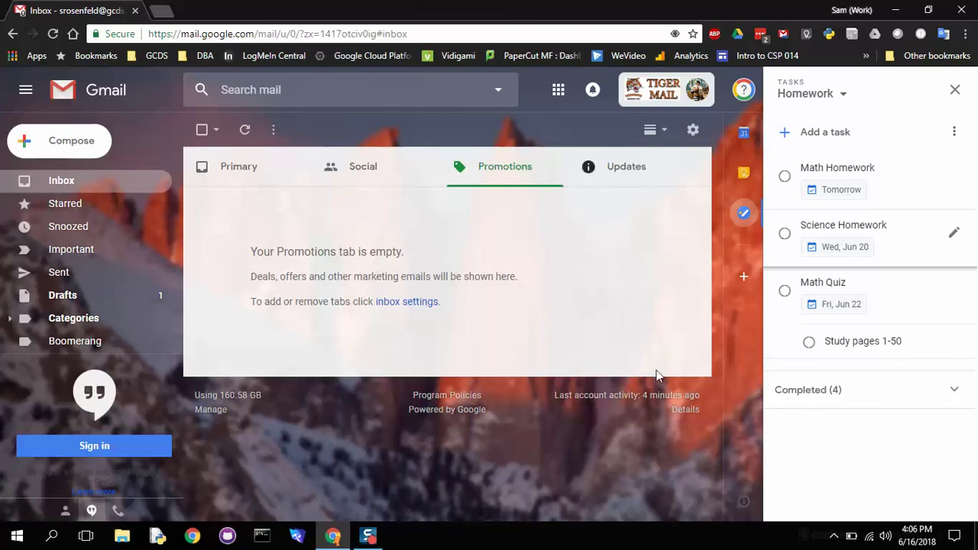
Look through the Keep notes beside the inbox and in a separate Google Keep tab, ending back in Gmail.
left_click(746, 176)
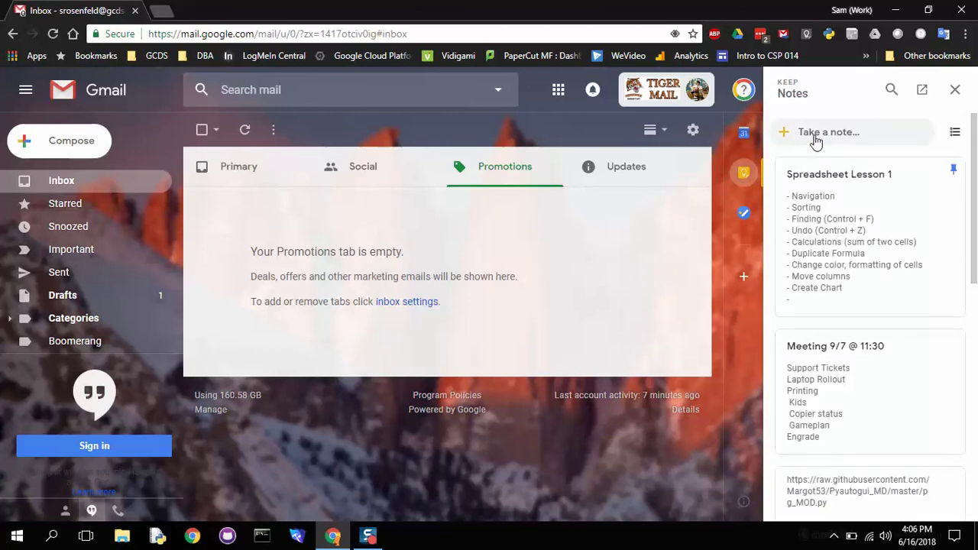
left_click(743, 218)
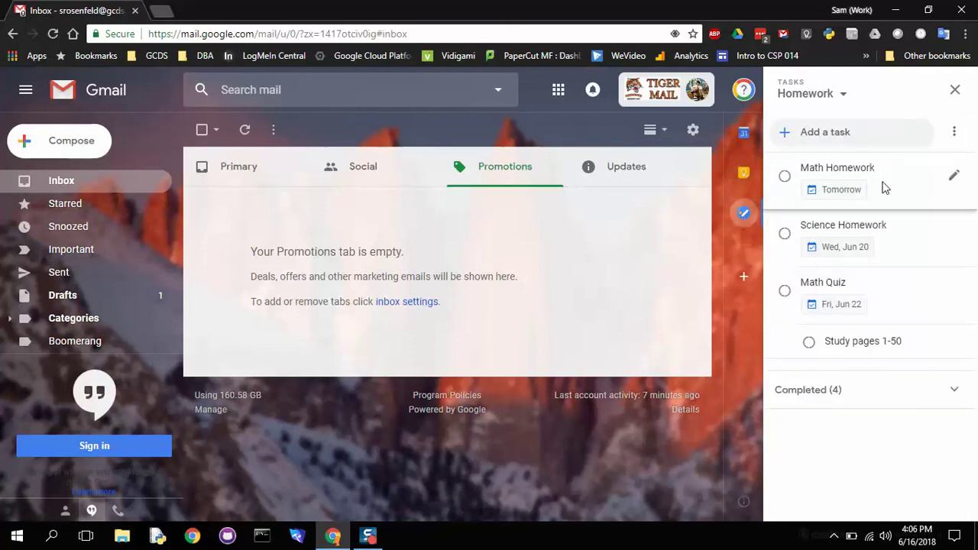
left_click(743, 175)
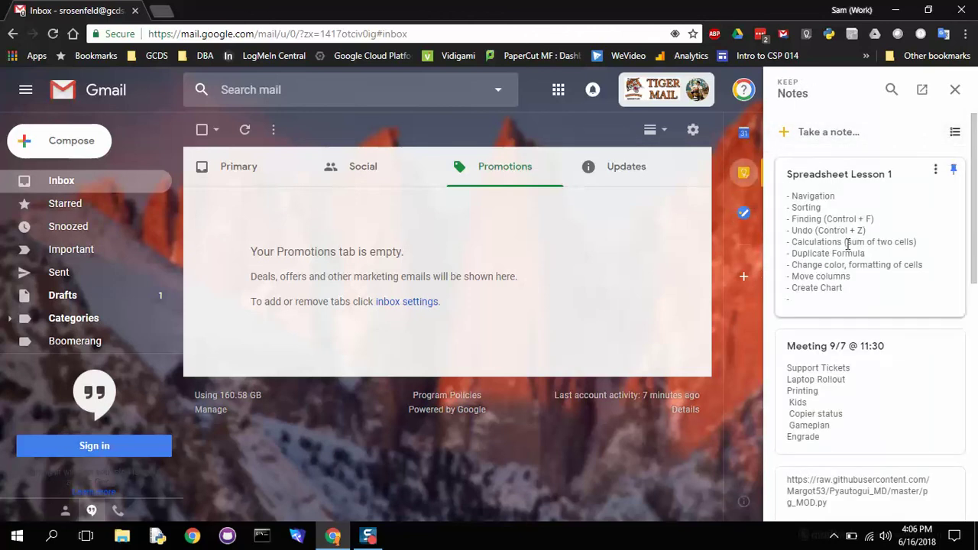
scroll(857, 288, "down", 8)
scroll(858, 295, "up", 8)
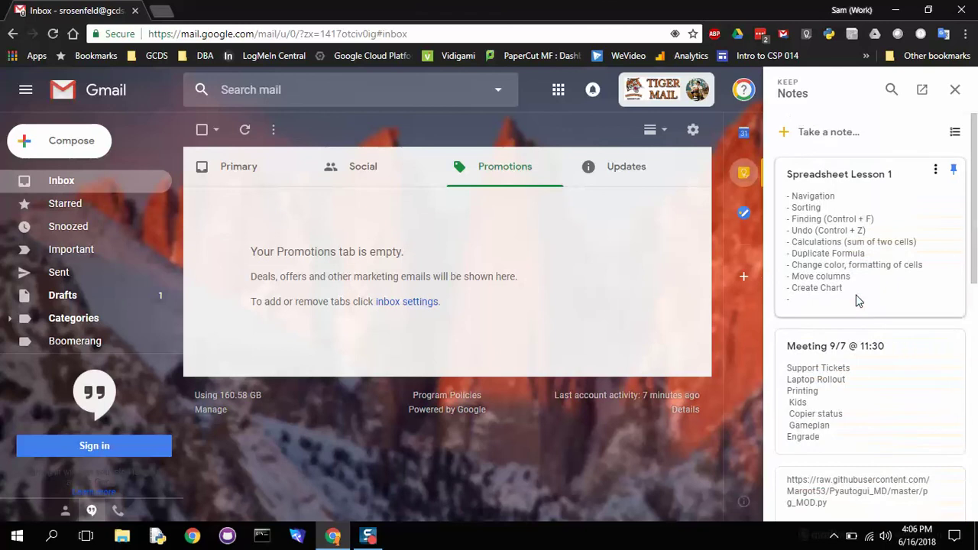
left_click(922, 91)
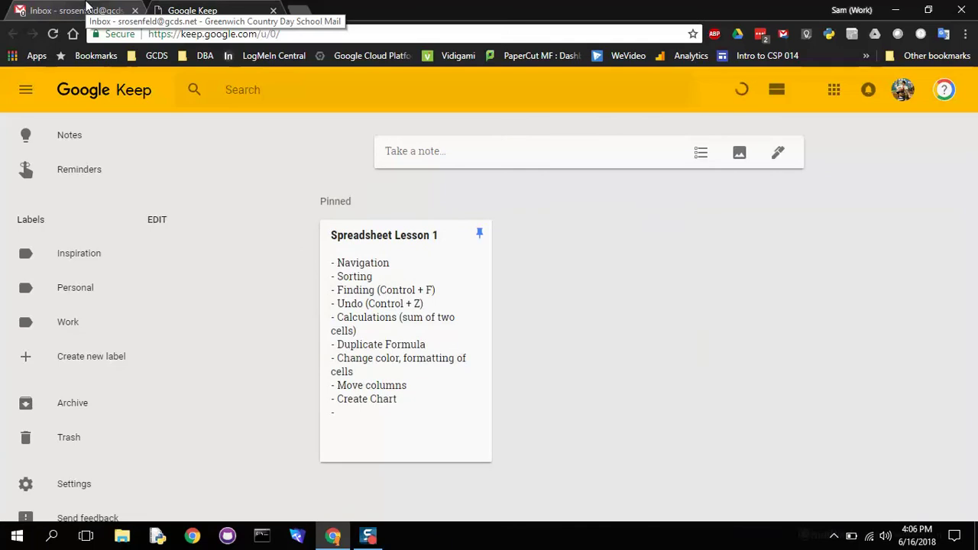
left_click(87, 6)
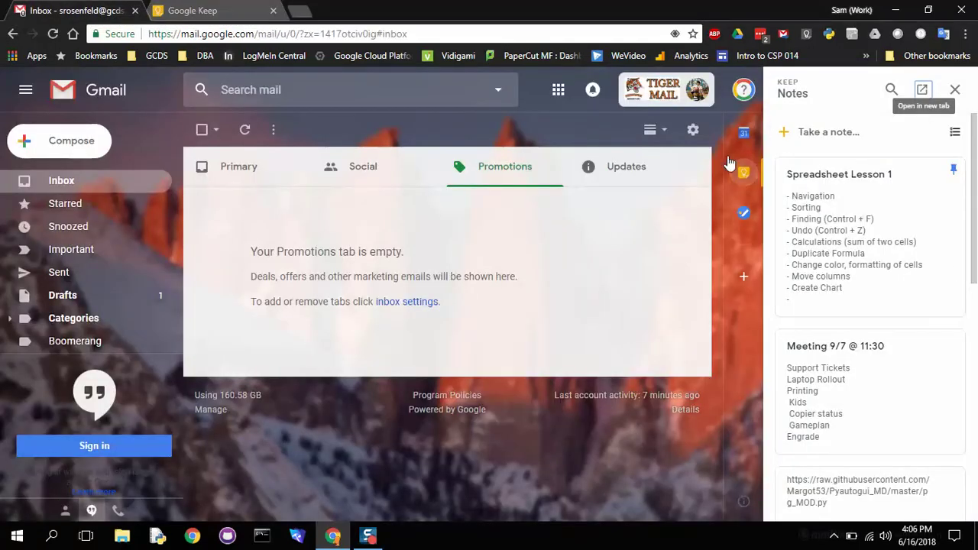
Create a calendar event titled "Math quiz" on Friday, June 22, 2018, from 10:00am to 11:00am.
left_click(744, 133)
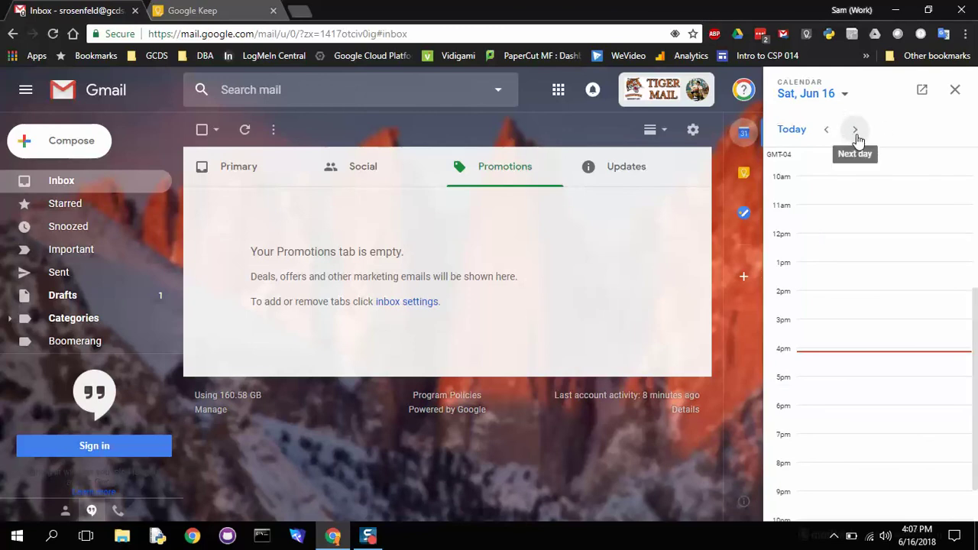
left_click(849, 95)
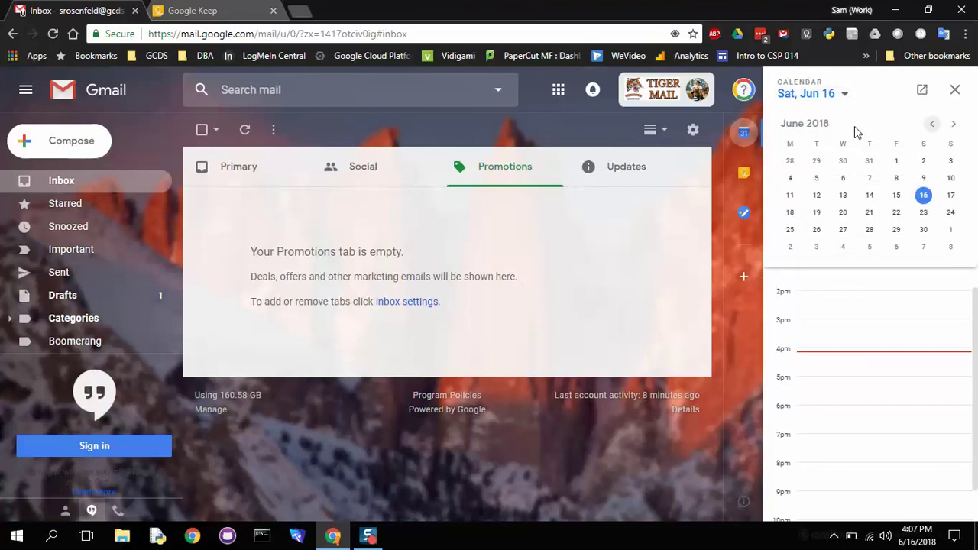
left_click(897, 220)
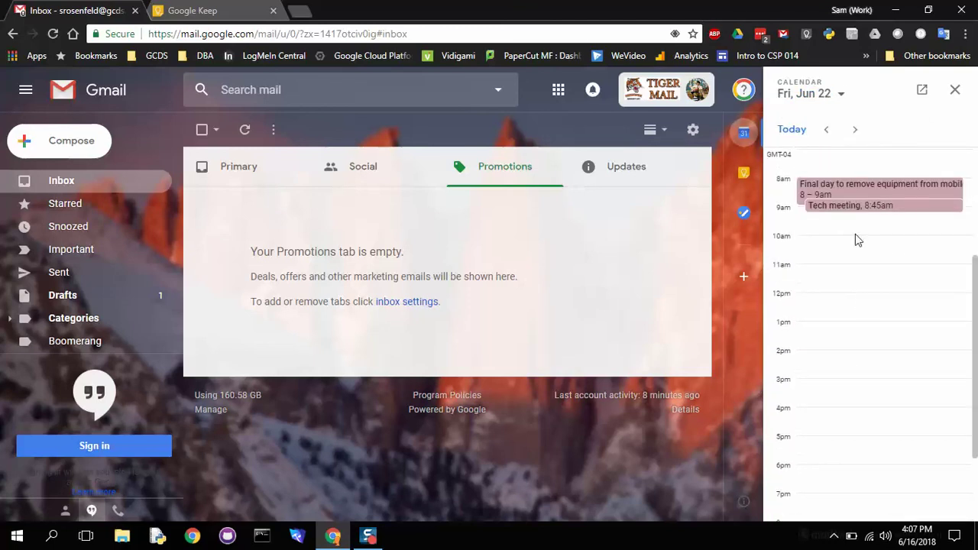
left_click(810, 243)
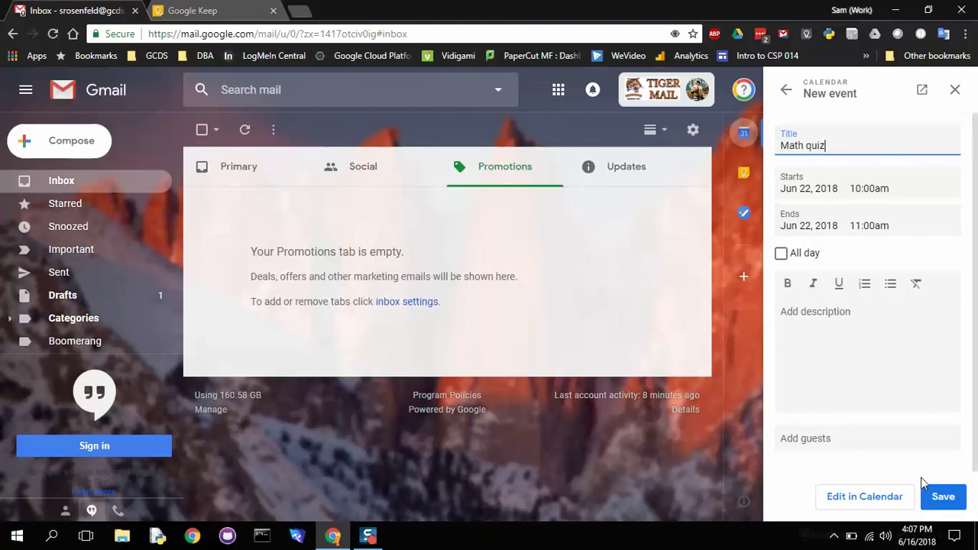
left_click(943, 497)
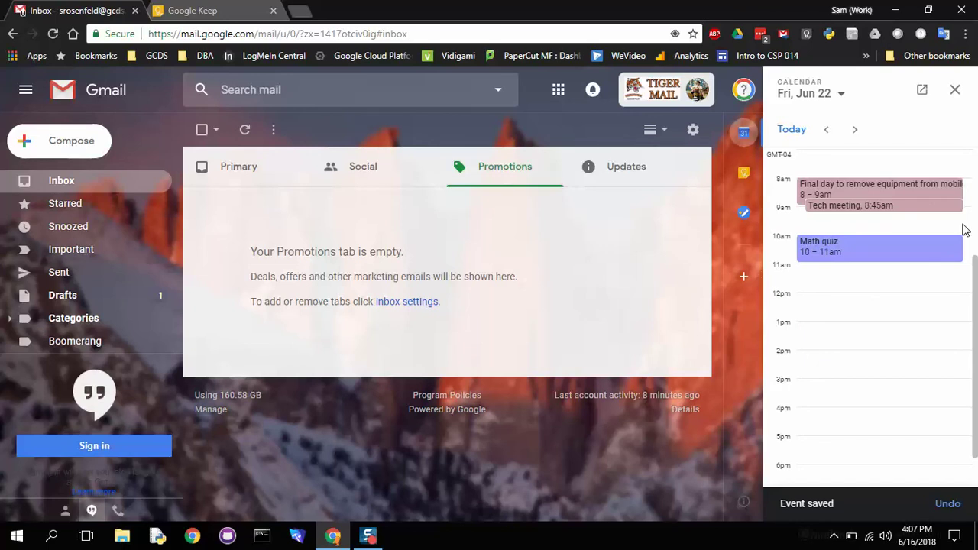
Return the calendar to Saturday, June 16, and review the Homework task list and the Keep notes.
left_click(811, 94)
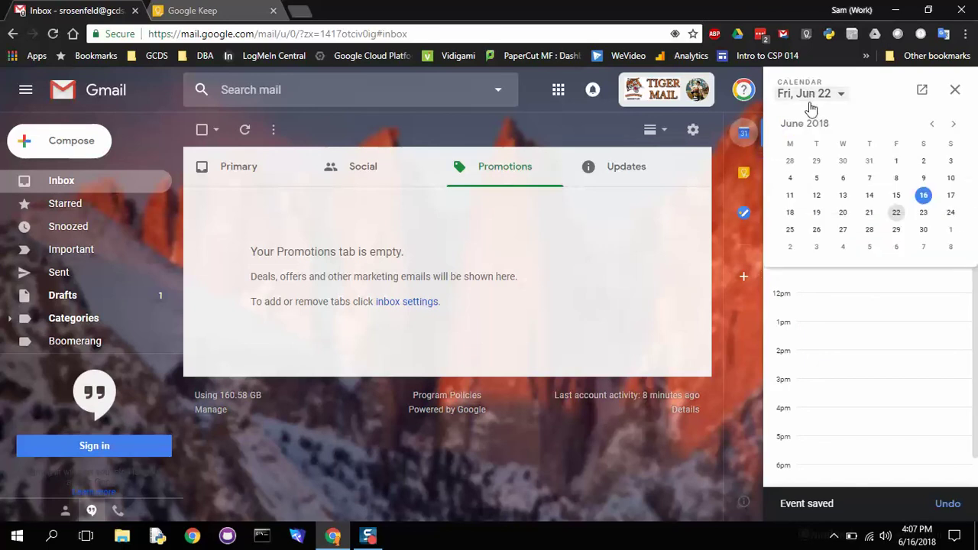
left_click(925, 195)
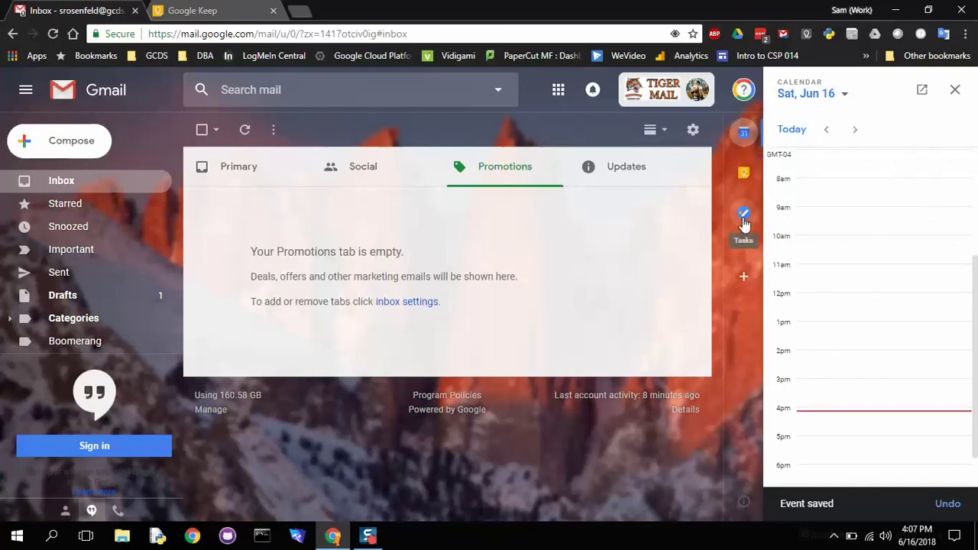
left_click(743, 214)
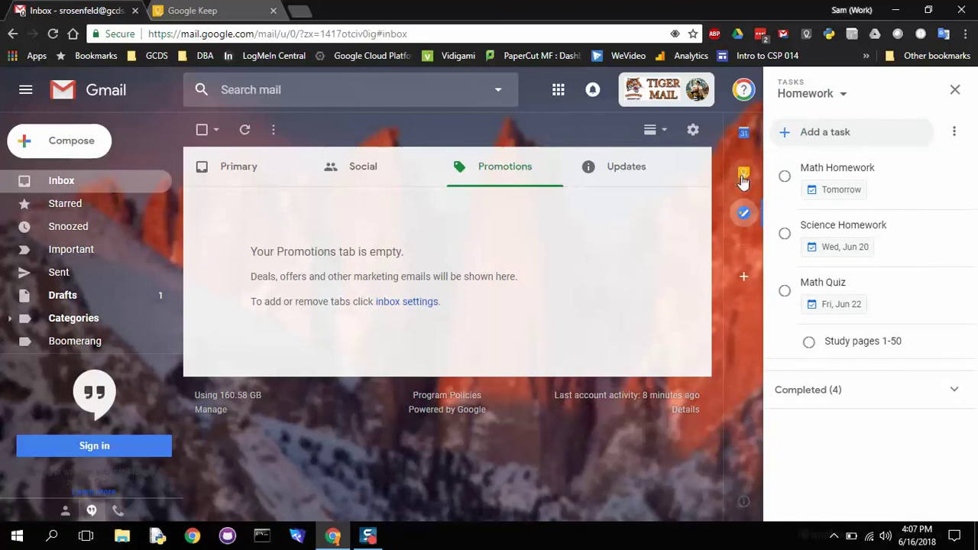
left_click(746, 174)
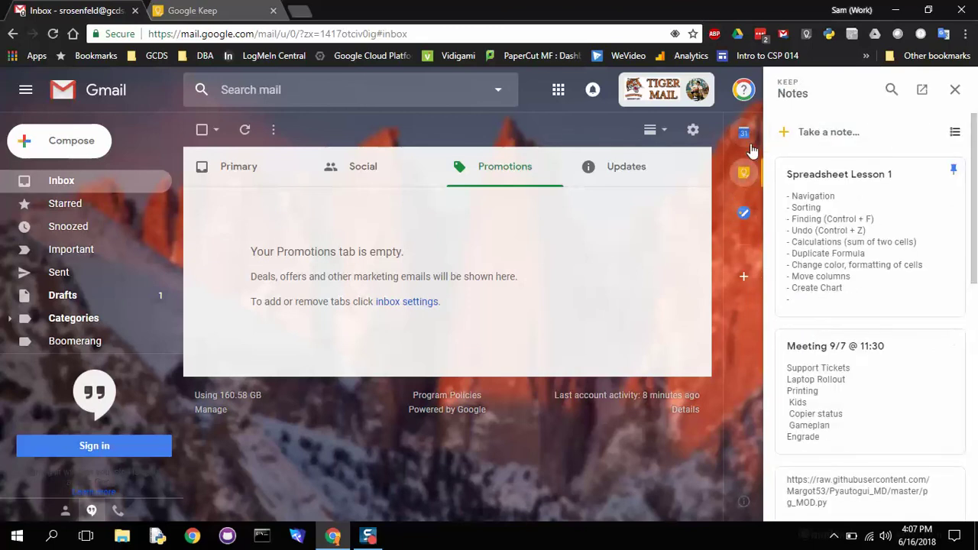
Advance the calendar day by day to Friday, June 22, to check the Math quiz event, and return to today.
left_click(748, 134)
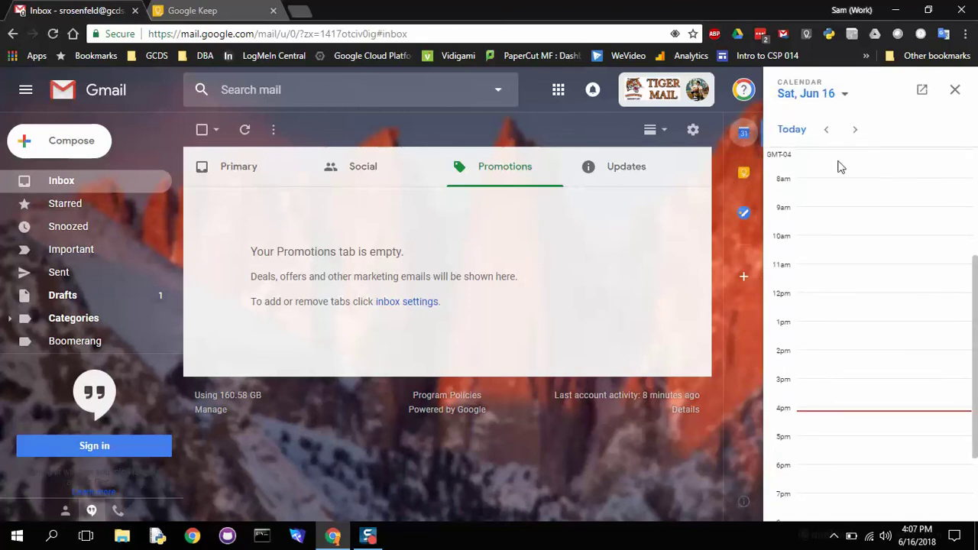
left_click(854, 141)
left_click(855, 141)
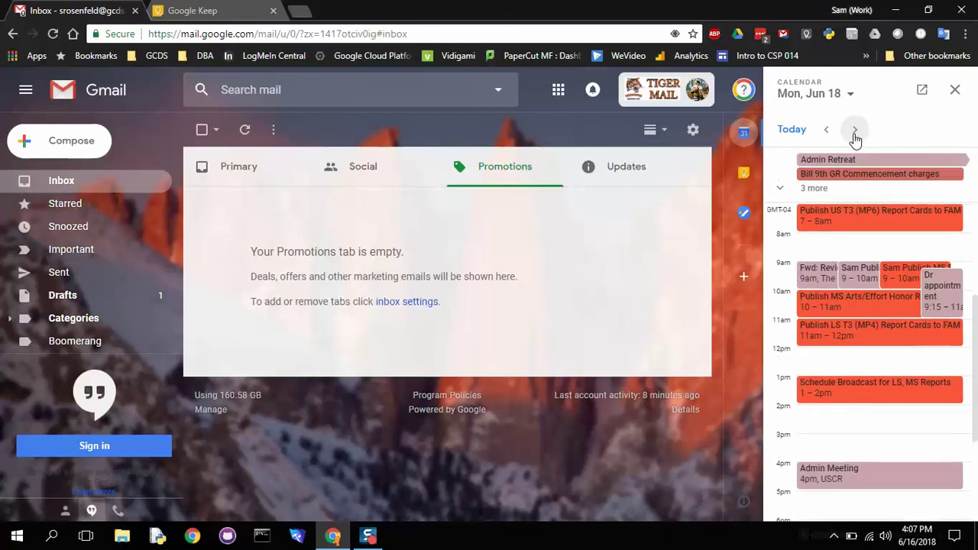
left_click(856, 140)
left_click(856, 134)
left_click(855, 133)
left_click(855, 134)
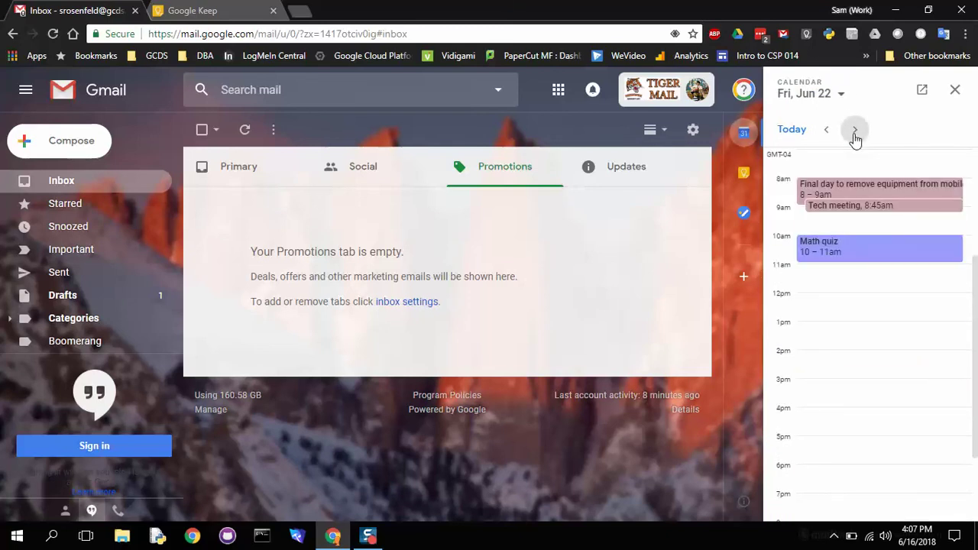
left_click(790, 131)
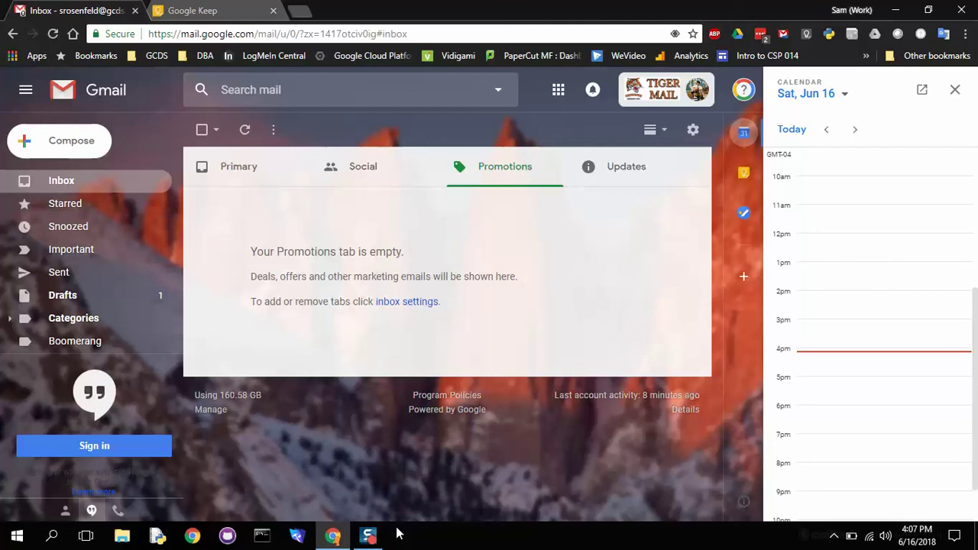
mouse_move(378, 537)
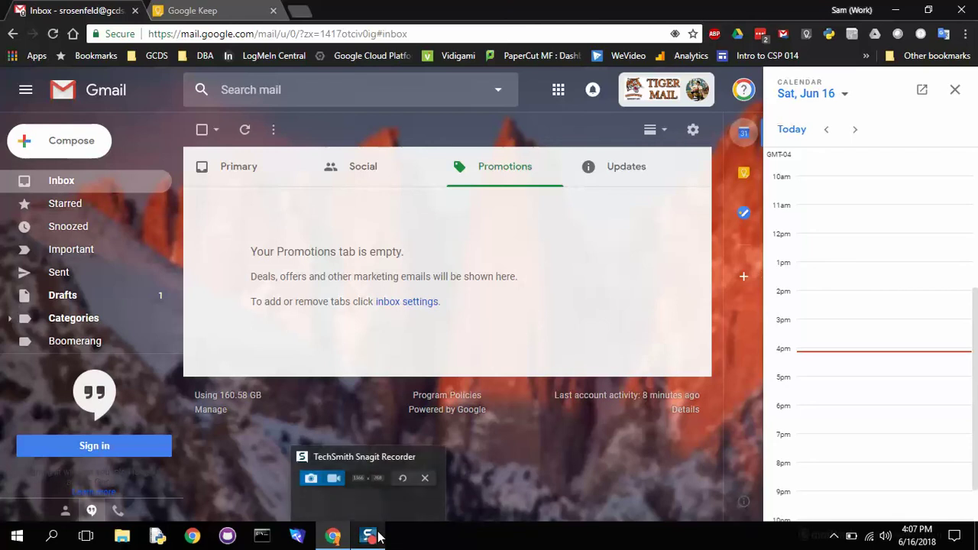